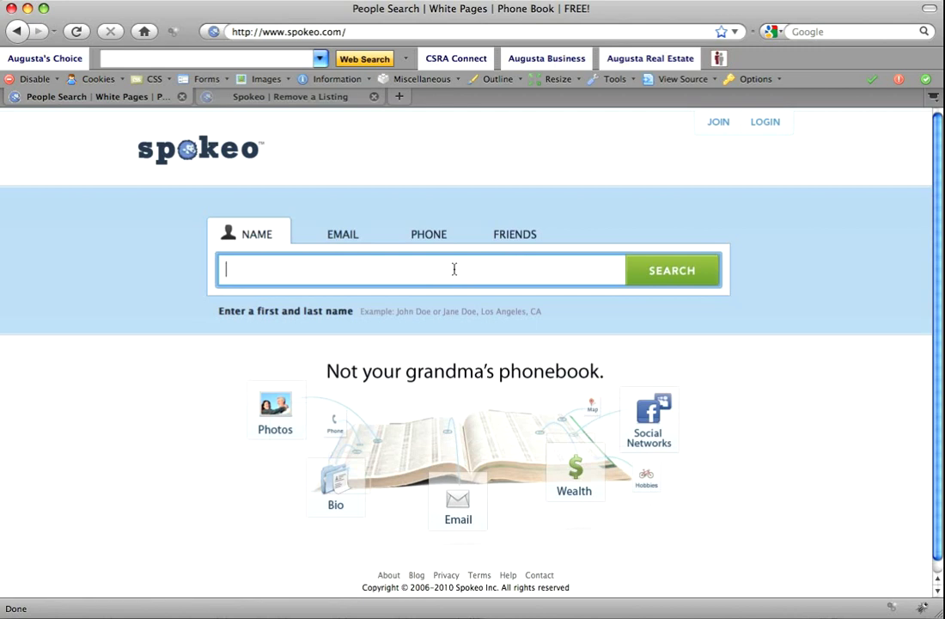
{"action": "type", "text": "Kenny Adams"}
{"action": "left_click", "coordinate": [677, 280]}
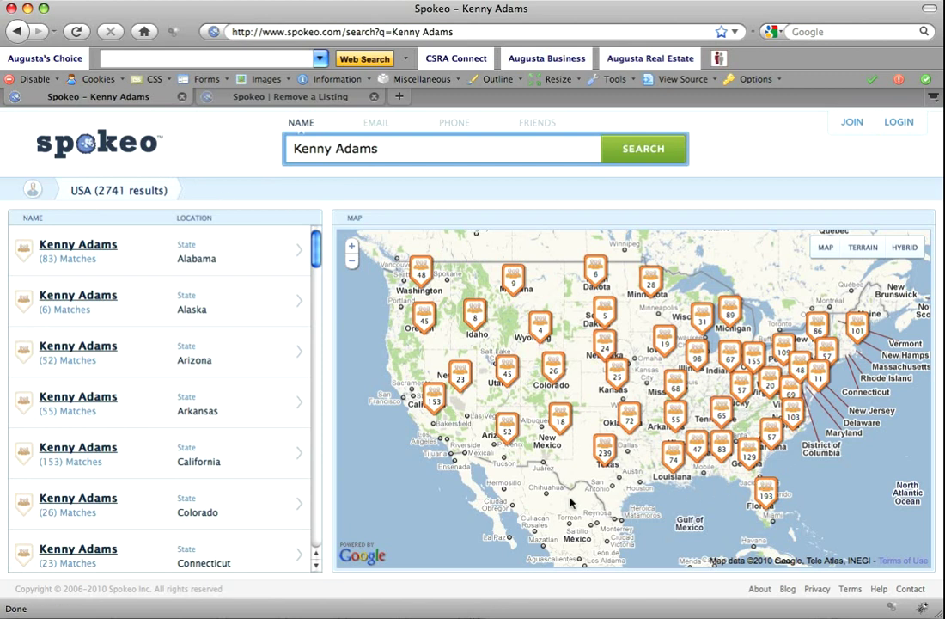
{"action": "left_click_drag", "start_coordinate": [313, 247], "coordinate": [318, 312]}
{"action": "left_click", "coordinate": [220, 342]}
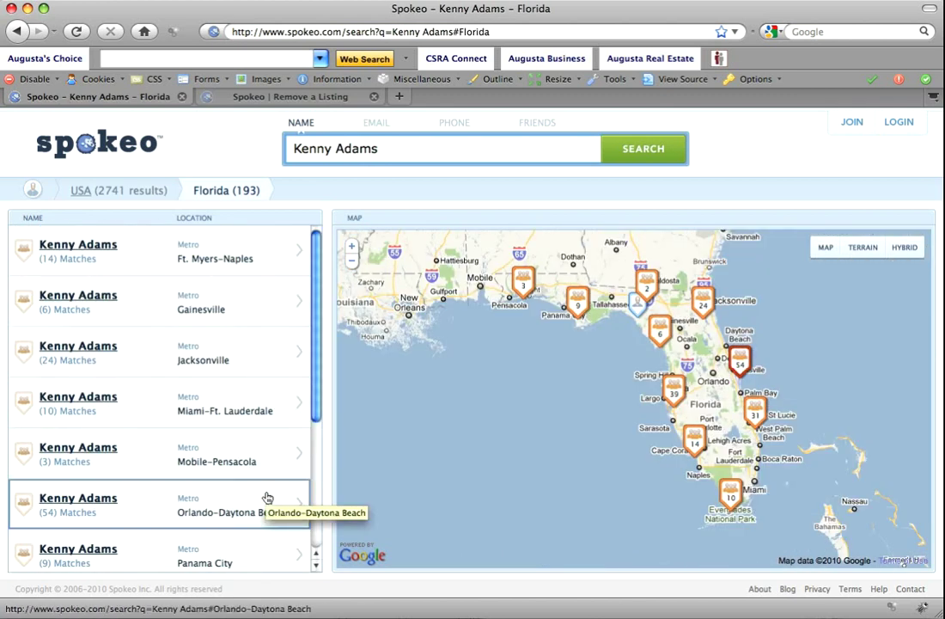
{"action": "left_click", "coordinate": [268, 498]}
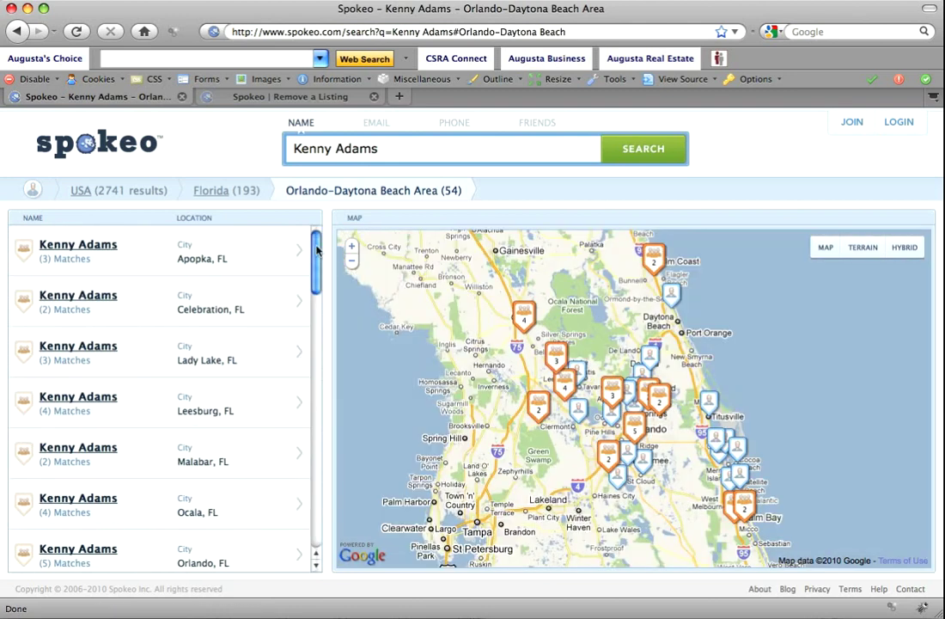
{"action": "scroll", "coordinate": [316, 249], "scroll_direction": "down", "scroll_amount": 1}
{"action": "left_click_drag", "start_coordinate": [316, 249], "coordinate": [315, 321]}
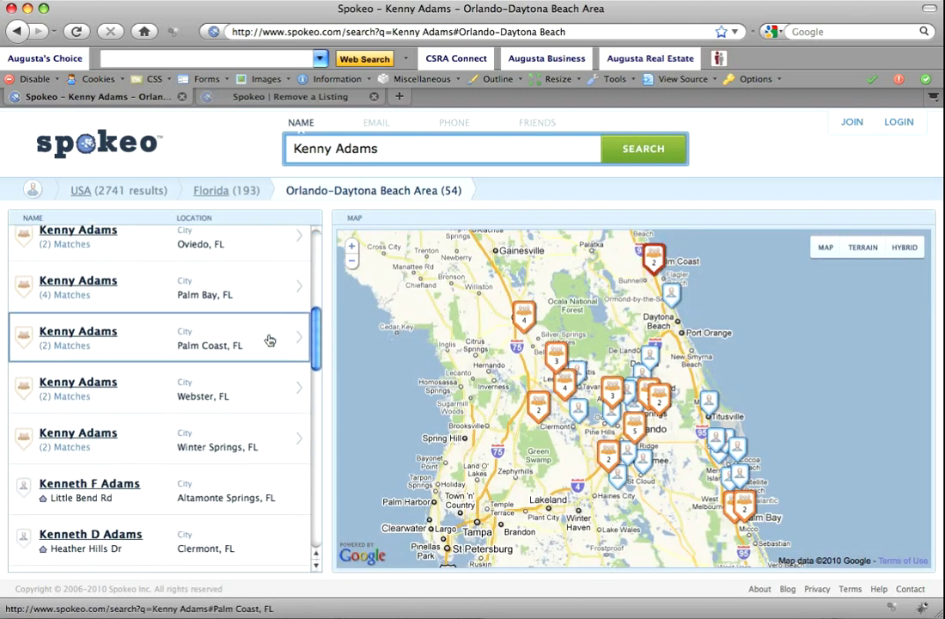
{"action": "left_click", "coordinate": [262, 336]}
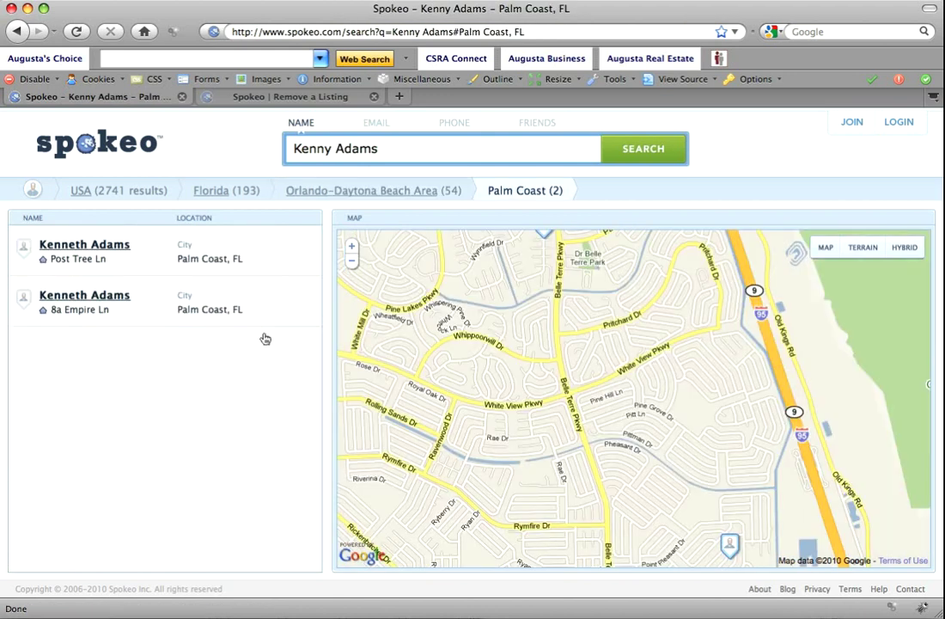
{"action": "left_click", "coordinate": [152, 261]}
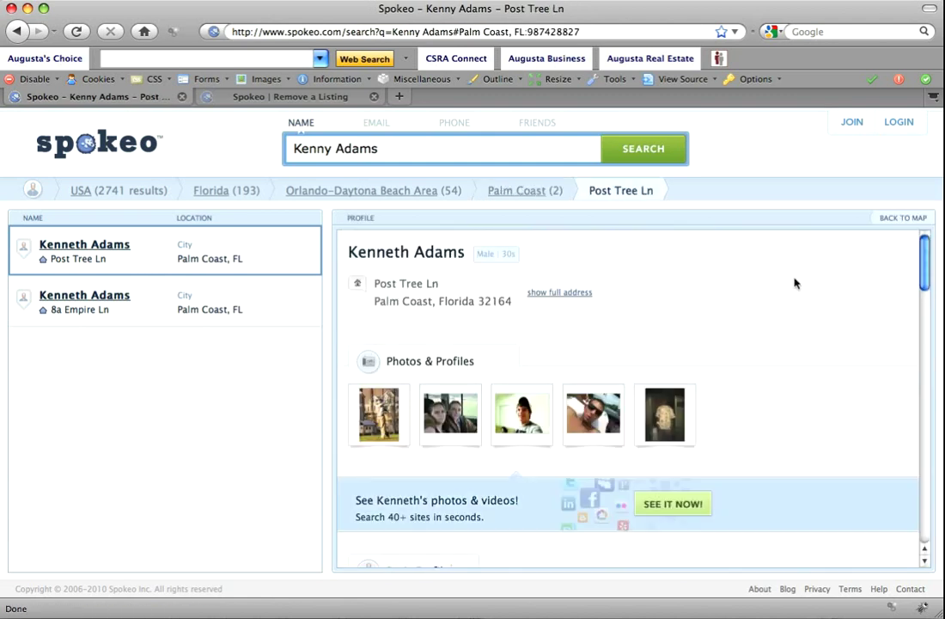
{"action": "scroll", "coordinate": [794, 284], "scroll_direction": "down", "scroll_amount": 1}
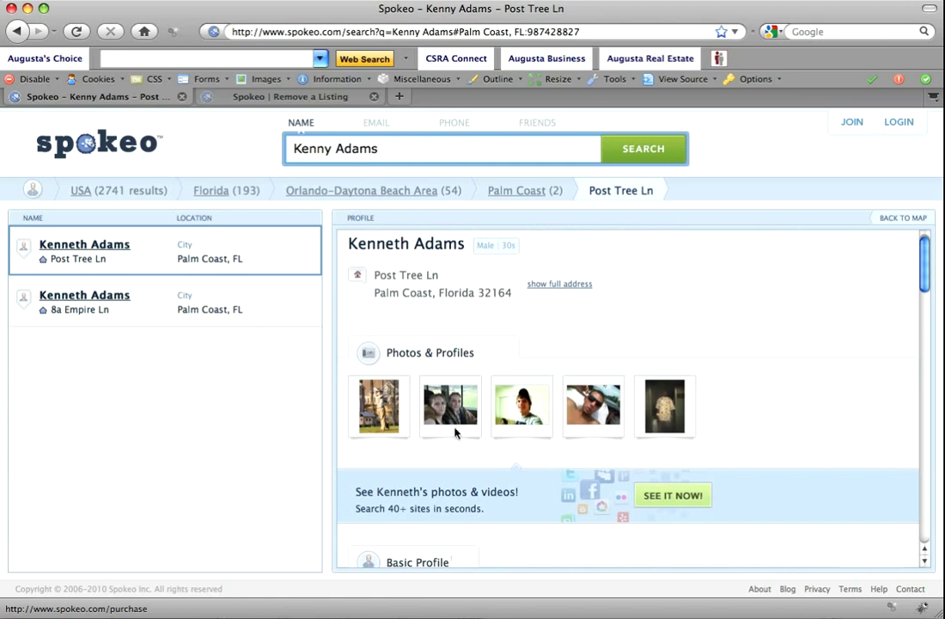
{"action": "scroll", "coordinate": [924, 291], "scroll_direction": "down", "scroll_amount": 5}
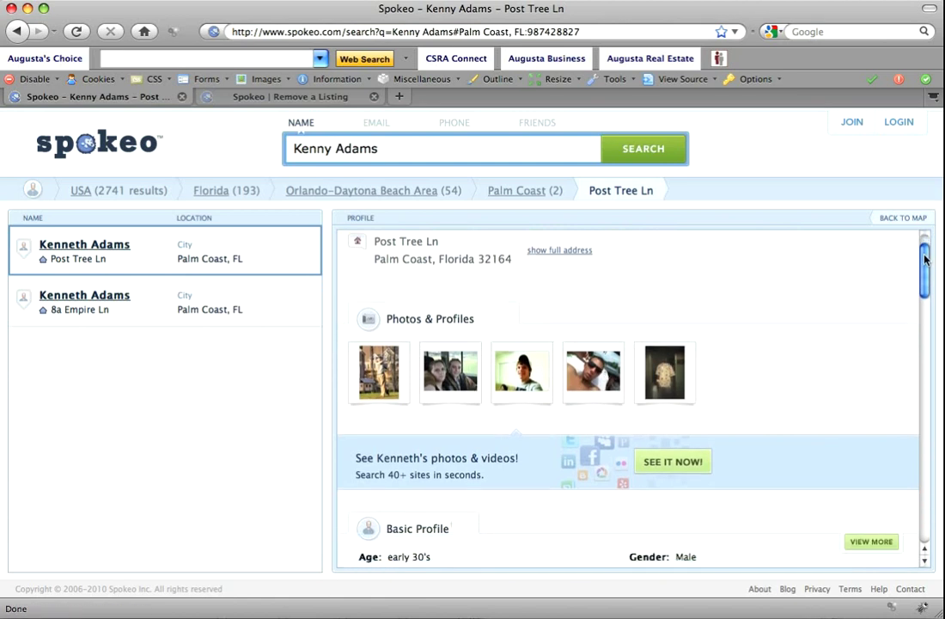
{"action": "left_click_drag", "start_coordinate": [925, 290], "coordinate": [925, 311]}
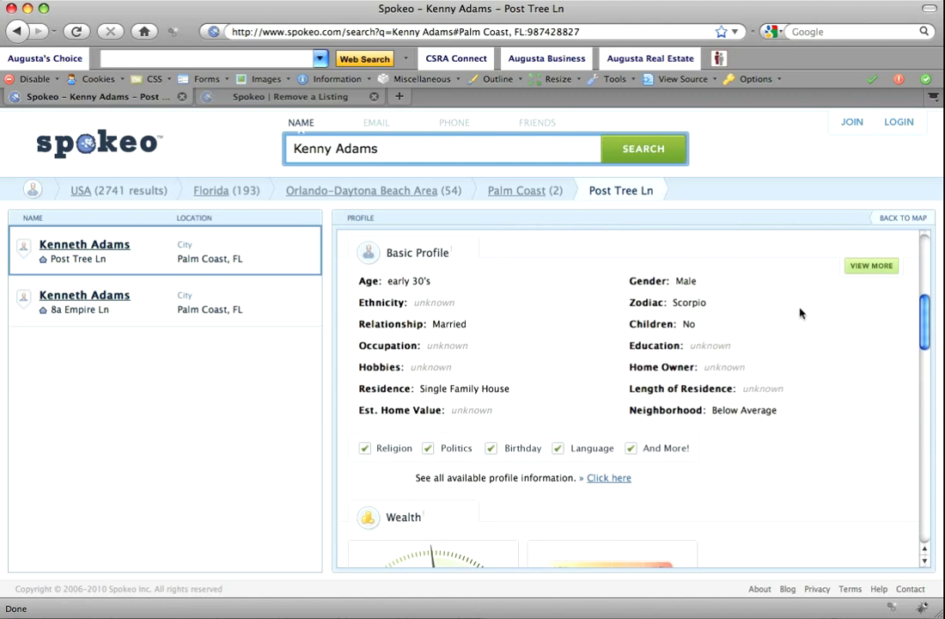
{"action": "scroll", "coordinate": [924, 314], "scroll_direction": "down", "scroll_amount": 1}
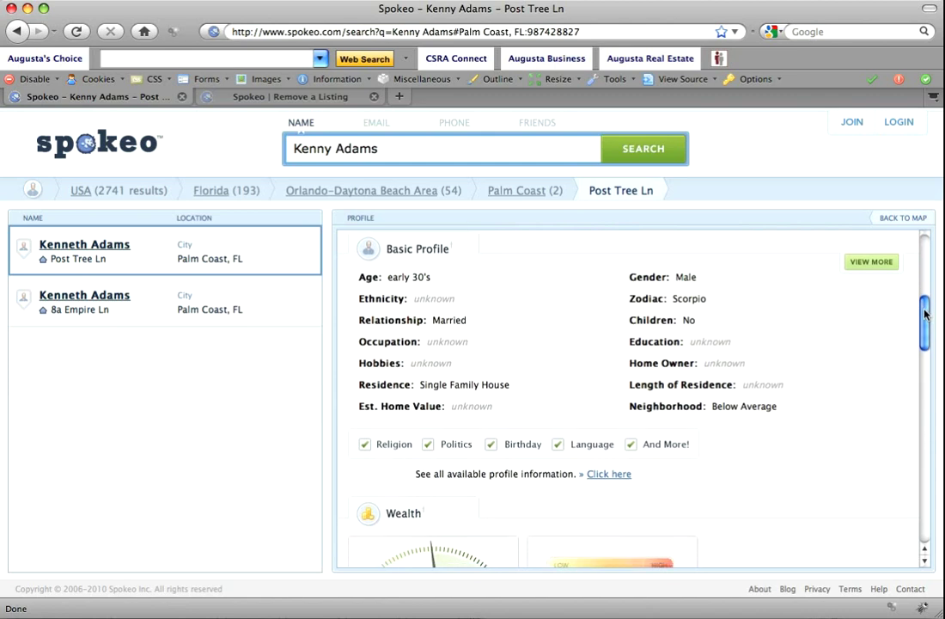
{"action": "left_click_drag", "start_coordinate": [924, 315], "coordinate": [923, 315]}
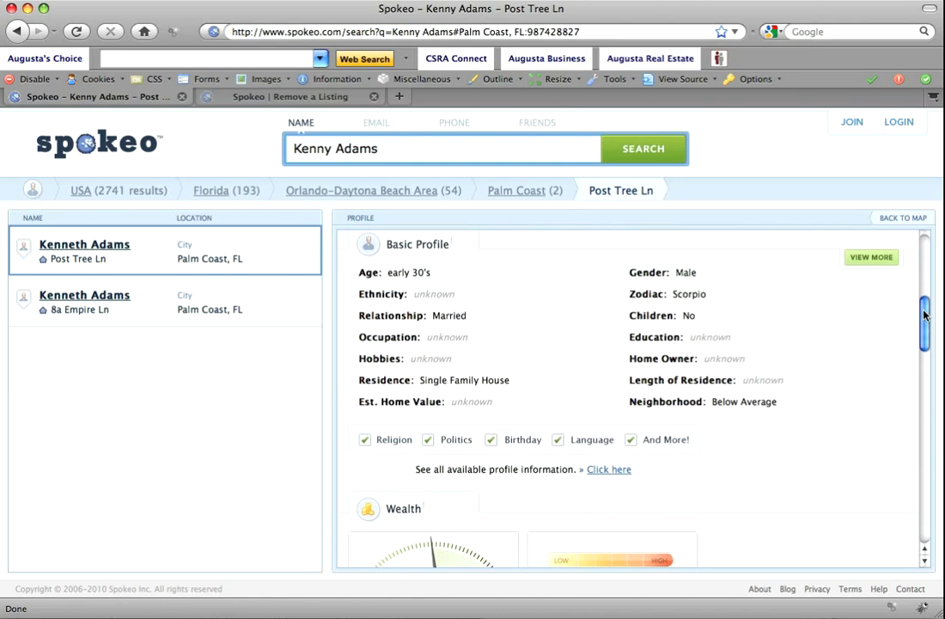
{"action": "left_click_drag", "start_coordinate": [924, 315], "coordinate": [916, 387]}
{"action": "scroll", "coordinate": [677, 395], "scroll_direction": "down", "scroll_amount": 2}
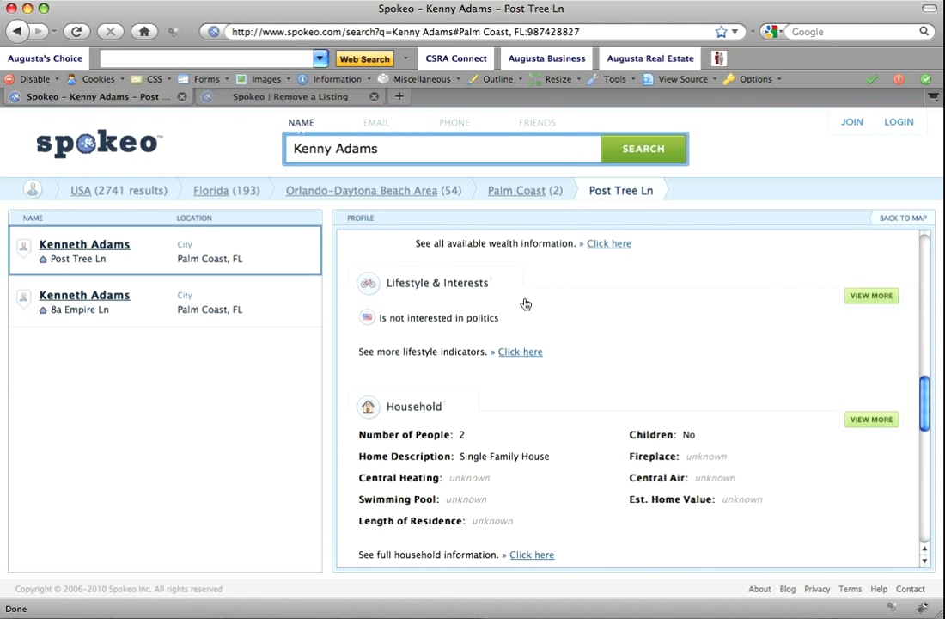
{"action": "scroll", "coordinate": [684, 359], "scroll_direction": "down", "scroll_amount": 5}
{"action": "scroll", "coordinate": [683, 358], "scroll_direction": "down", "scroll_amount": 4}
{"action": "scroll", "coordinate": [679, 358], "scroll_direction": "down", "scroll_amount": 2}
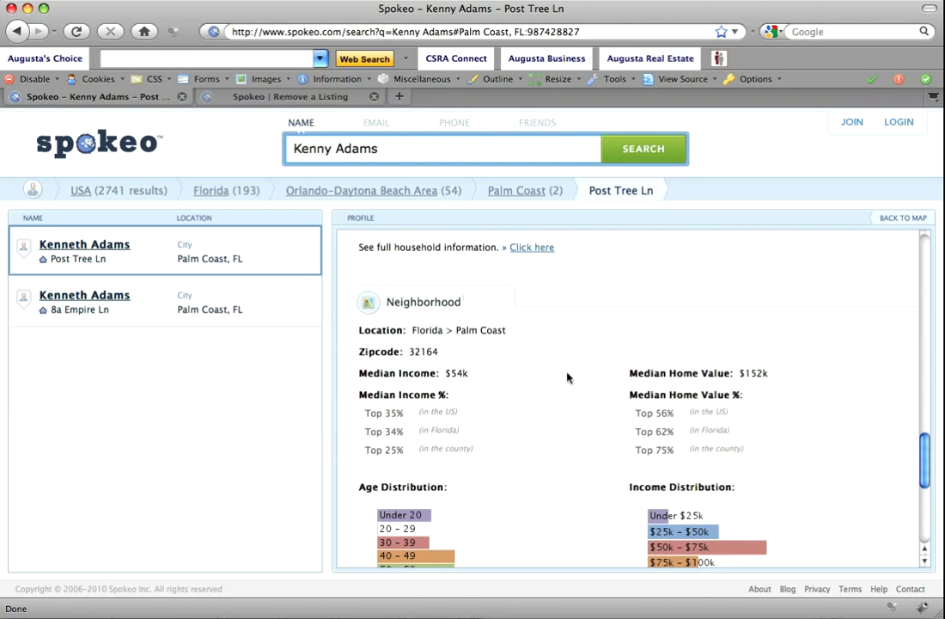
{"action": "scroll", "coordinate": [567, 375], "scroll_direction": "down", "scroll_amount": 2}
{"action": "scroll", "coordinate": [569, 418], "scroll_direction": "down", "scroll_amount": 3}
{"action": "scroll", "coordinate": [569, 417], "scroll_direction": "down", "scroll_amount": 5}
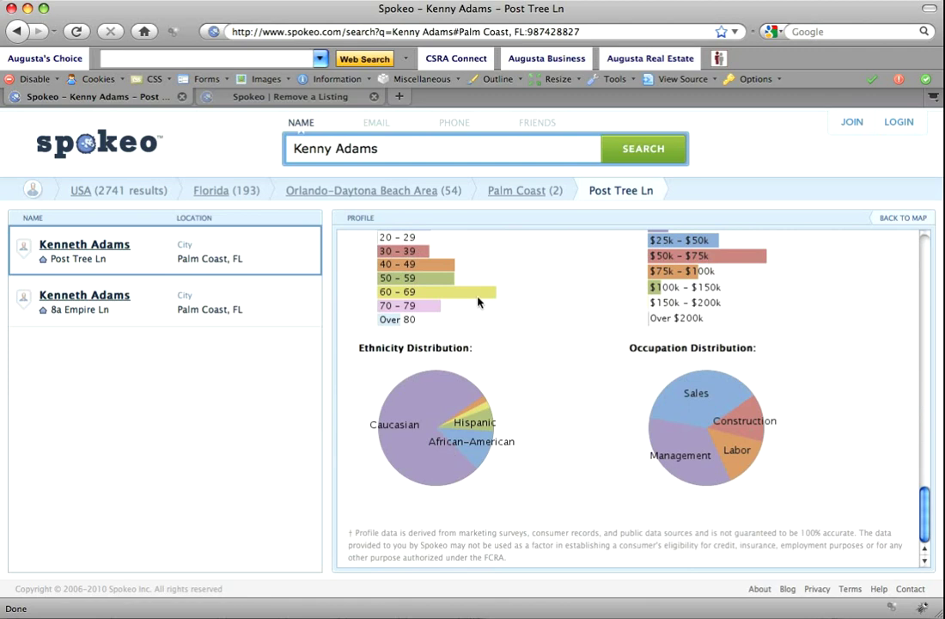
{"action": "scroll", "coordinate": [554, 326], "scroll_direction": "up", "scroll_amount": 10}
{"action": "scroll", "coordinate": [552, 329], "scroll_direction": "up", "scroll_amount": 10}
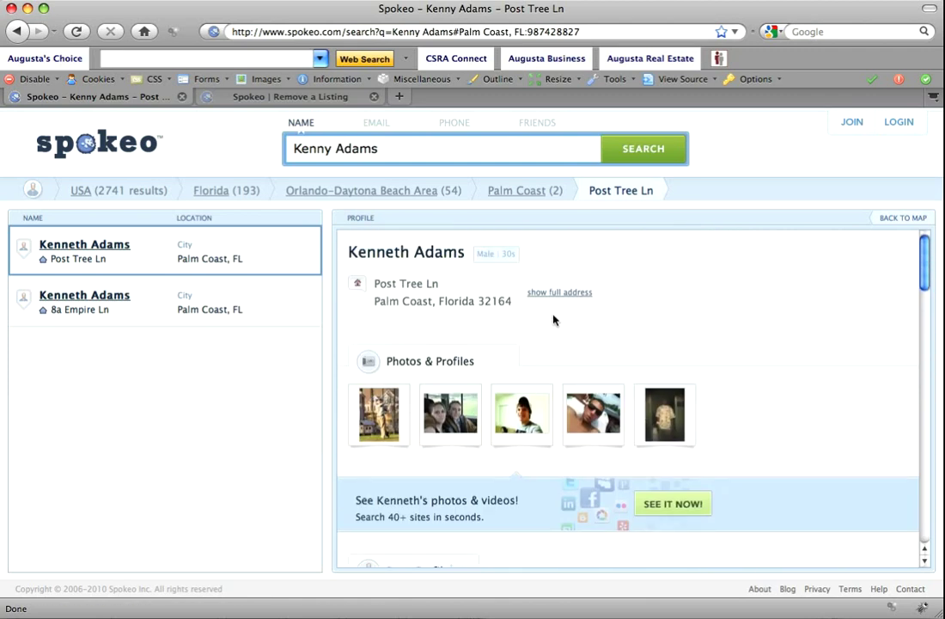
{"action": "left_click", "coordinate": [403, 30]}
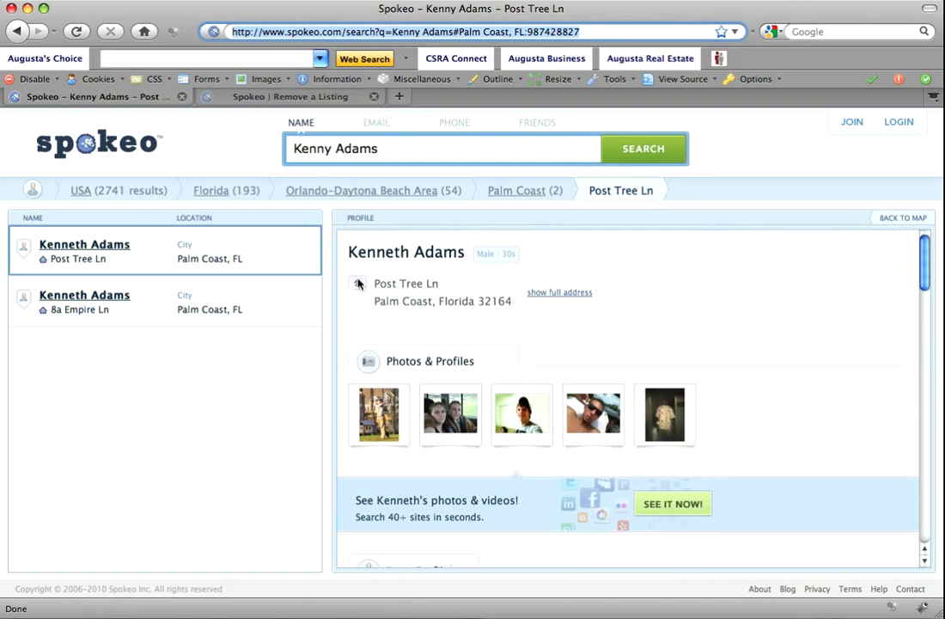
- On the Remove a Listing page, fill the Code field with the captcha characters shown
{"action": "left_click", "coordinate": [289, 100]}
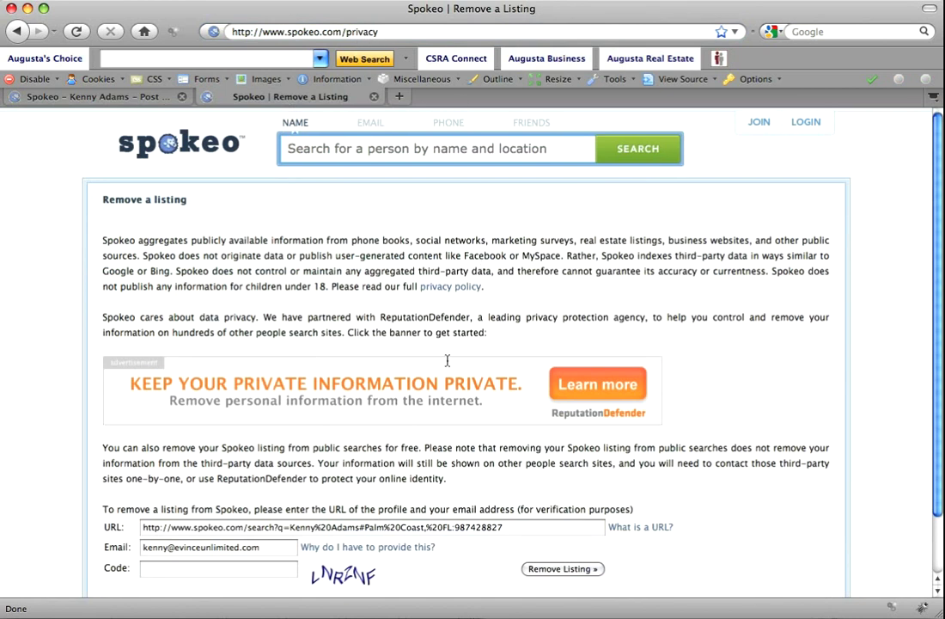
{"action": "left_click_drag", "start_coordinate": [380, 317], "coordinate": [469, 314]}
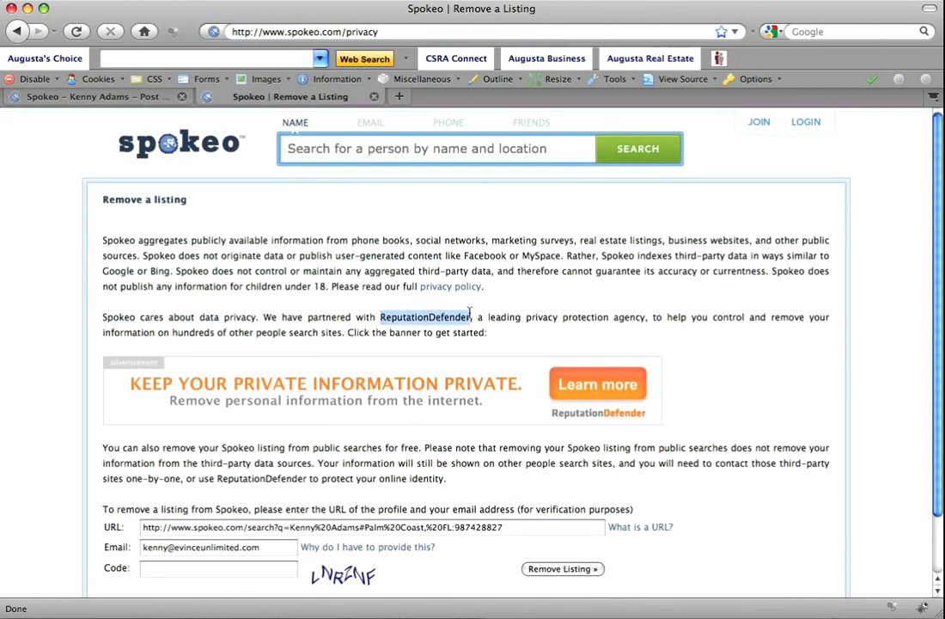
{"action": "left_click", "coordinate": [470, 316]}
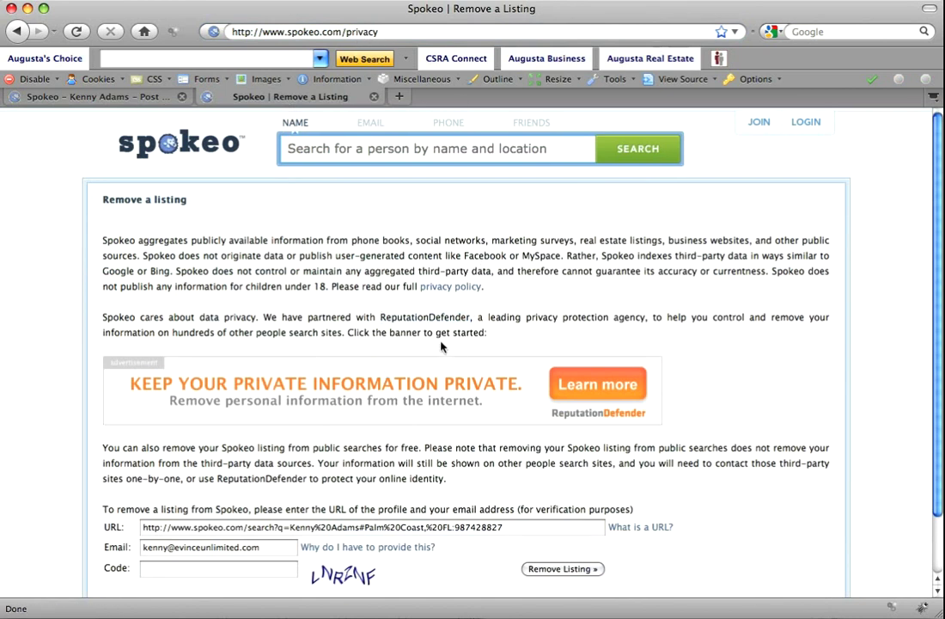
{"action": "scroll", "coordinate": [443, 348], "scroll_direction": "down", "scroll_amount": 2}
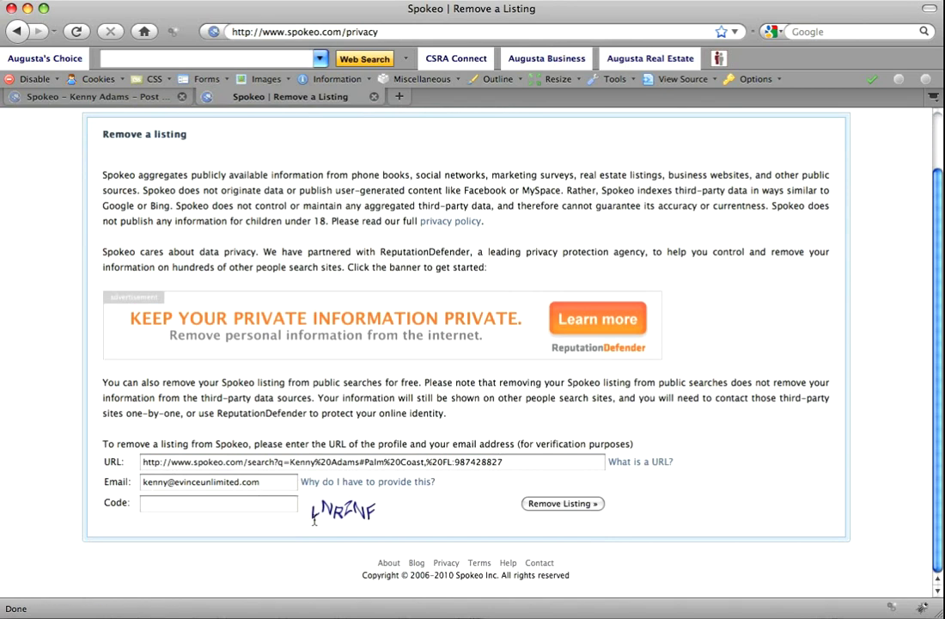
{"action": "left_click", "coordinate": [262, 511]}
{"action": "type", "text": "LNRZNF"}
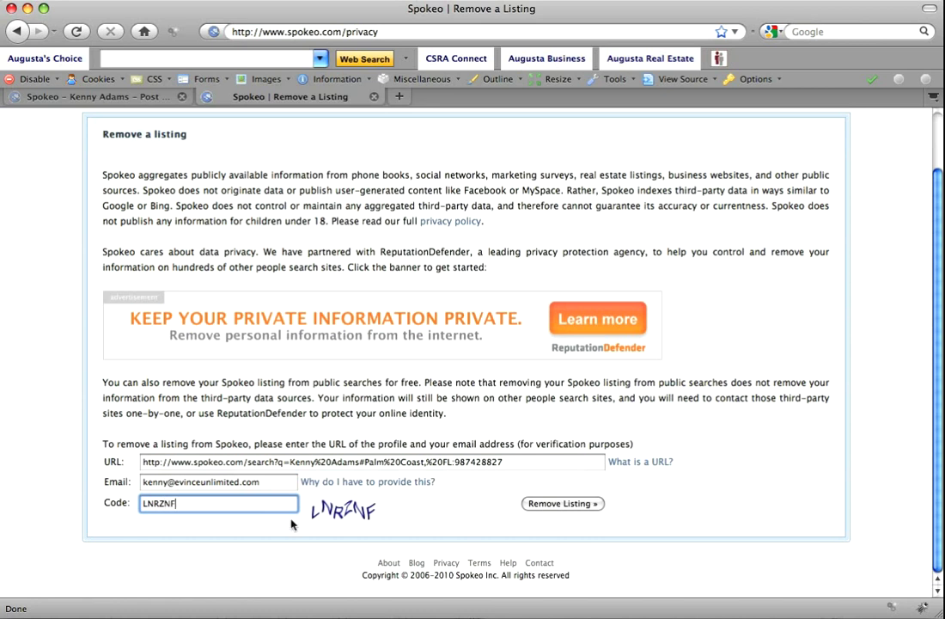
- Submit the removal request and select the delist link in Spokeo's confirmation email
{"action": "left_click", "coordinate": [577, 511]}
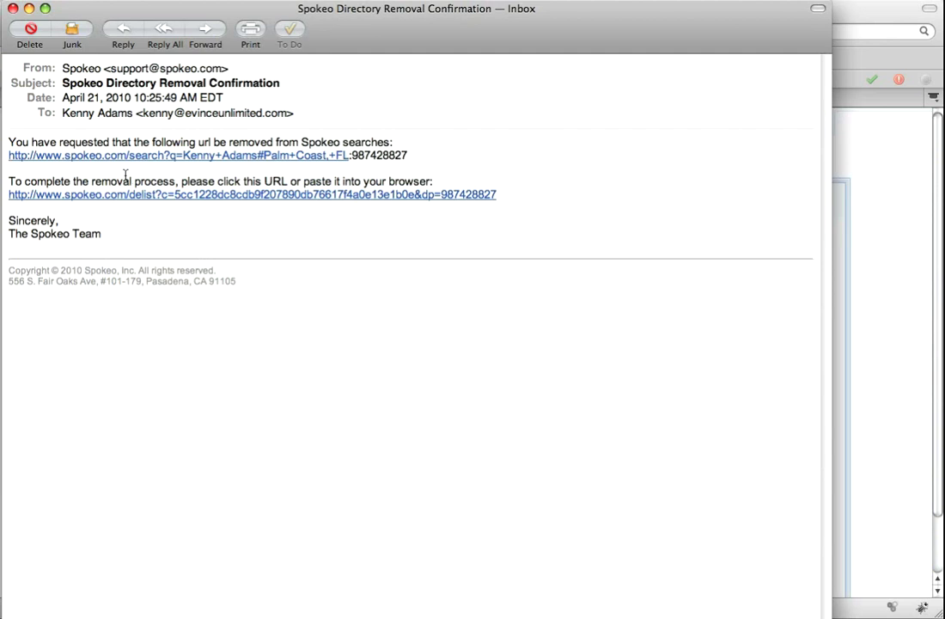
{"action": "left_click_drag", "start_coordinate": [8, 181], "coordinate": [416, 187]}
{"action": "left_click", "coordinate": [832, 12]}
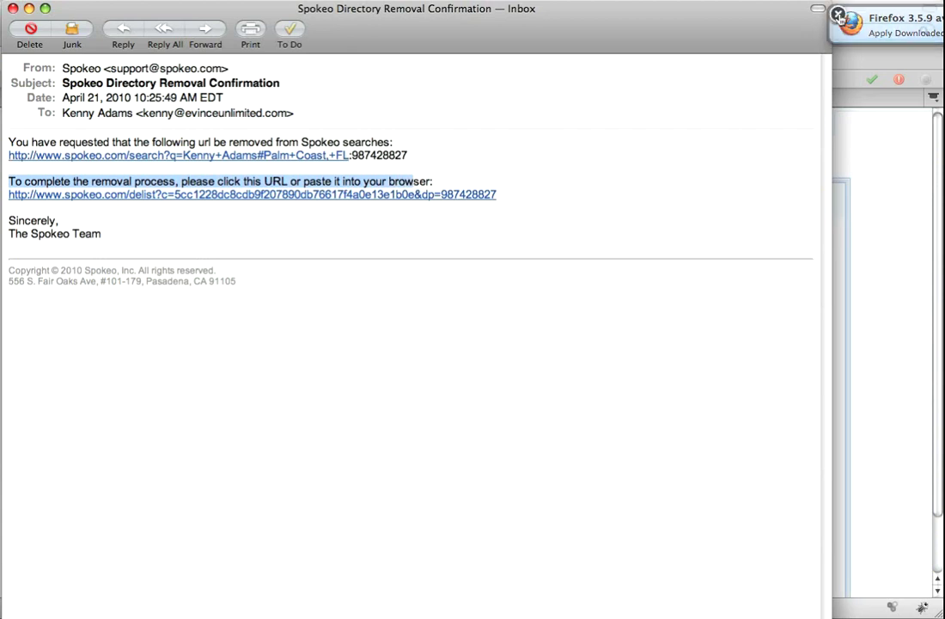
{"action": "left_click_drag", "start_coordinate": [504, 190], "coordinate": [14, 197]}
{"action": "key", "text": "super+c"}
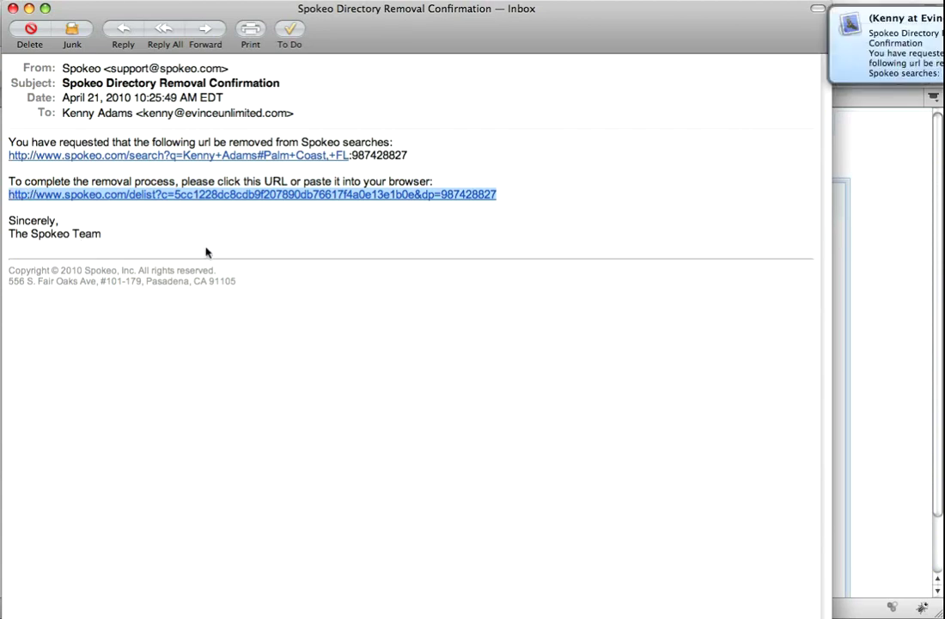
{"action": "left_click", "coordinate": [845, 32]}
- Load the copied delist link in a new browser tab, then return to the profile tab
{"action": "left_click", "coordinate": [856, 188]}
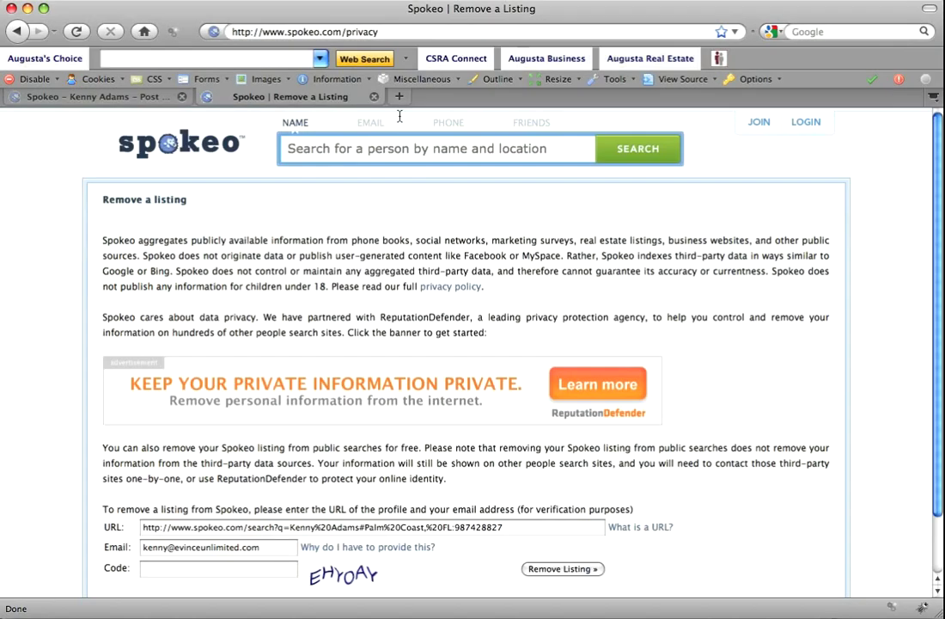
{"action": "left_click", "coordinate": [399, 97]}
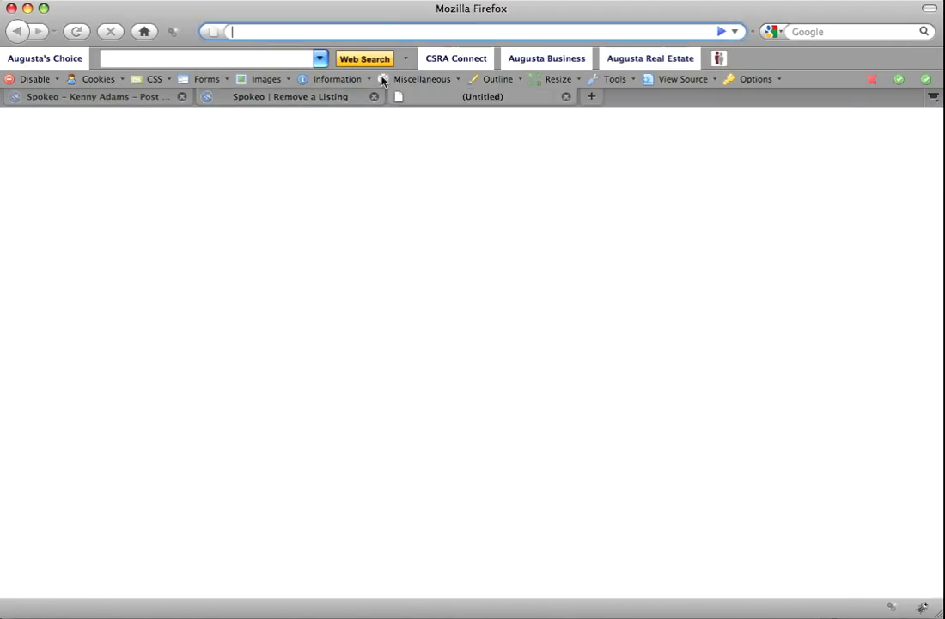
{"action": "key", "text": "super+v"}
{"action": "key", "text": "Return"}
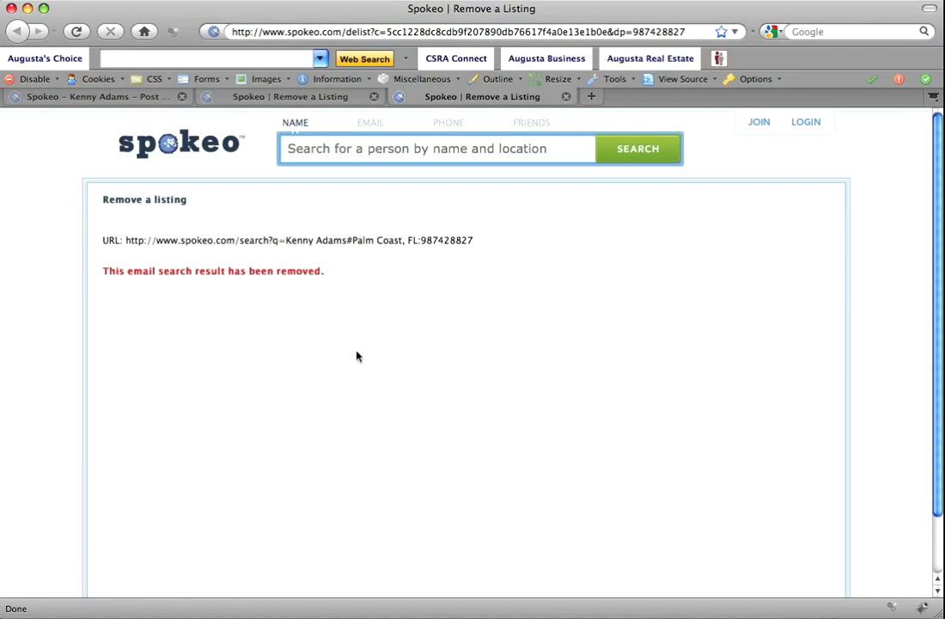
{"action": "left_click", "coordinate": [134, 98]}
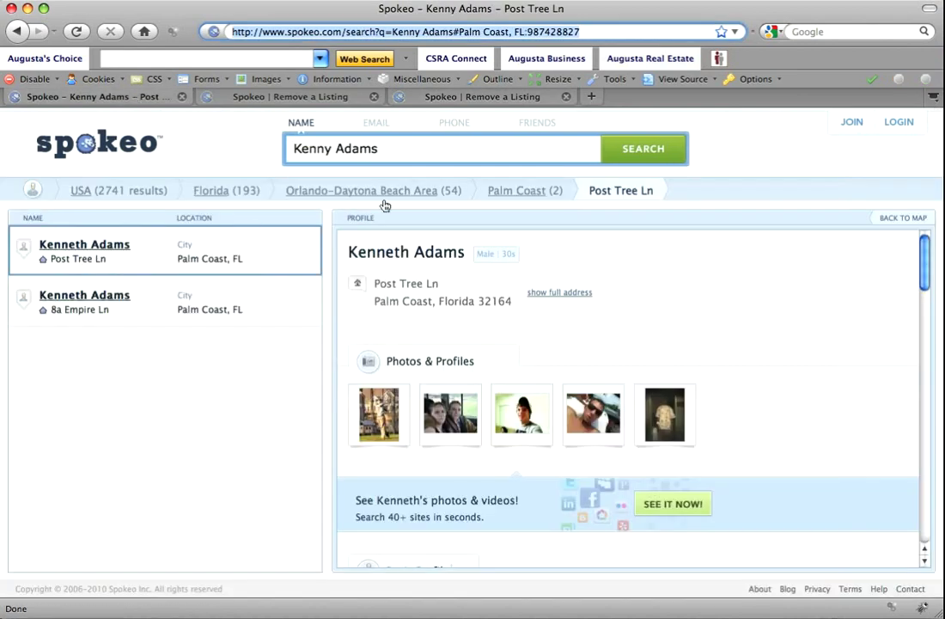
{"action": "left_click", "coordinate": [136, 139]}
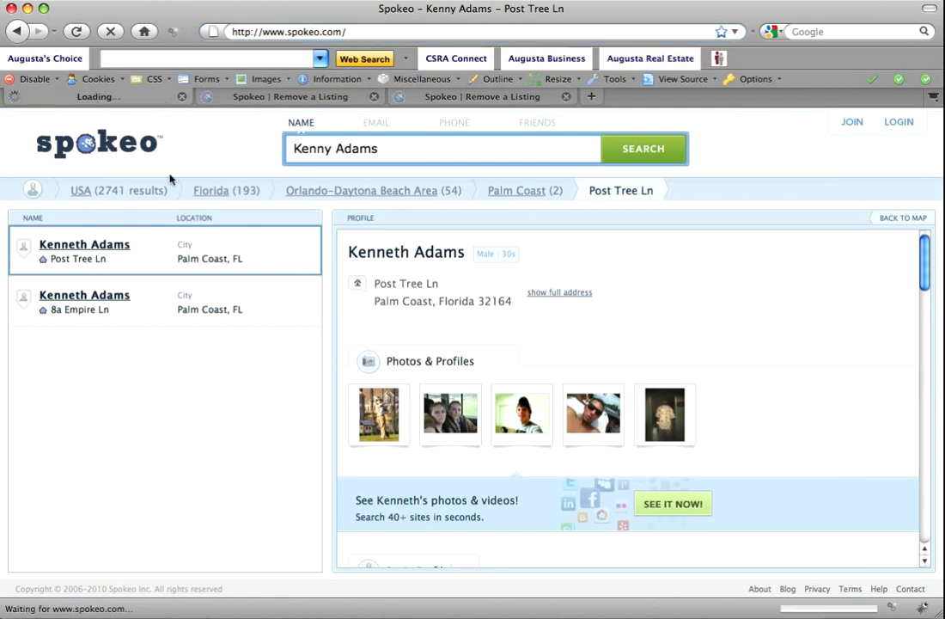
{"action": "type", "text": "Kenny Adams"}
{"action": "left_click", "coordinate": [646, 270]}
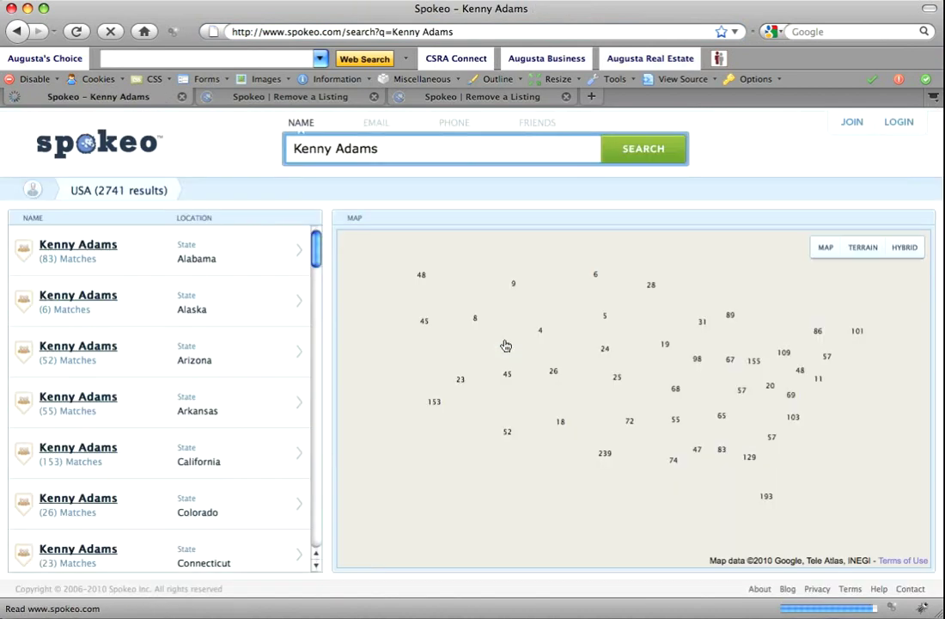
- Narrow the results through Florida and Orlando–Daytona Beach down to Palm Coast, FL
{"action": "left_click_drag", "start_coordinate": [316, 247], "coordinate": [314, 300]}
{"action": "left_click", "coordinate": [264, 314]}
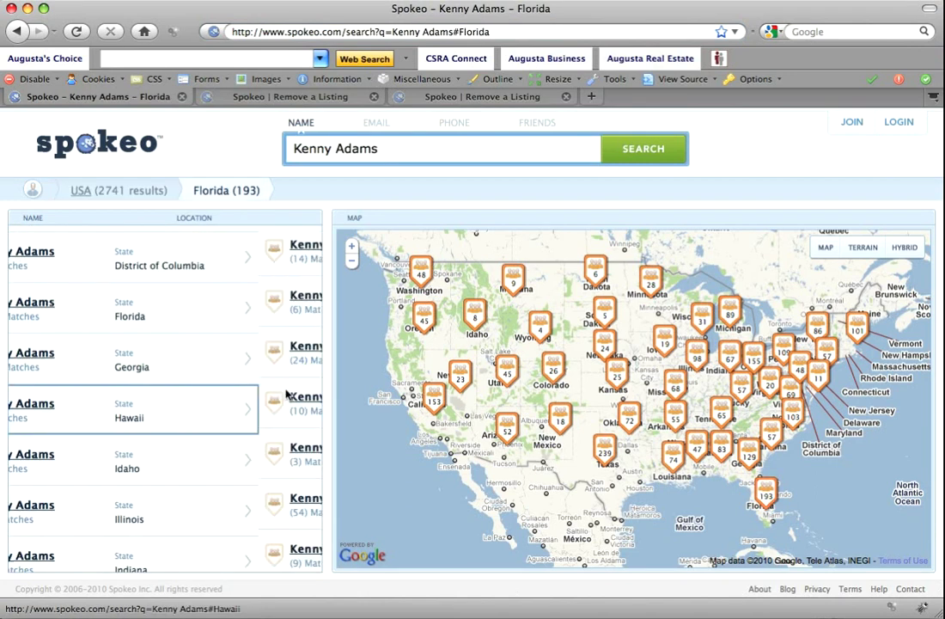
{"action": "left_click", "coordinate": [267, 510]}
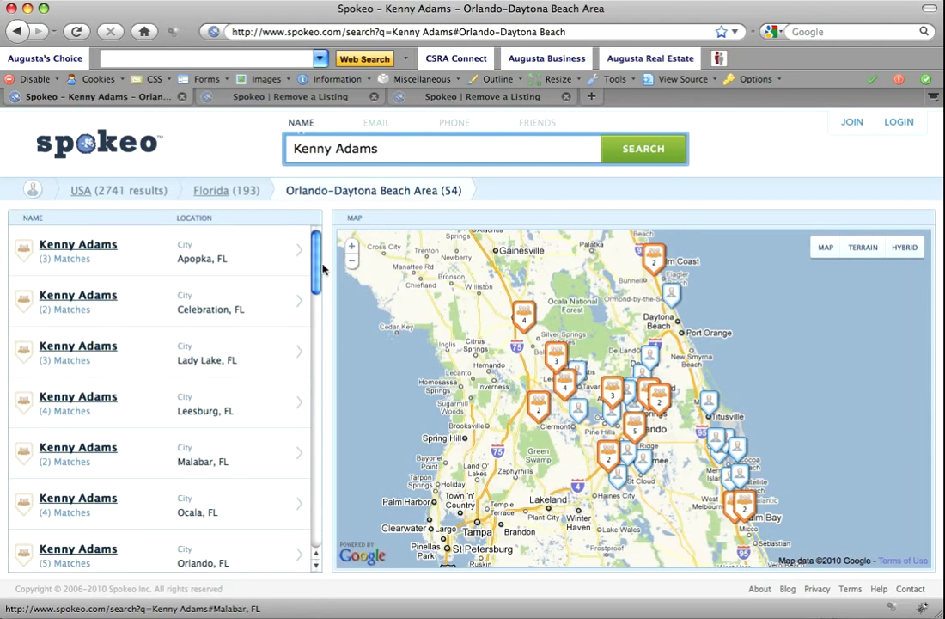
{"action": "left_click_drag", "start_coordinate": [318, 269], "coordinate": [306, 352]}
{"action": "left_click", "coordinate": [255, 316]}
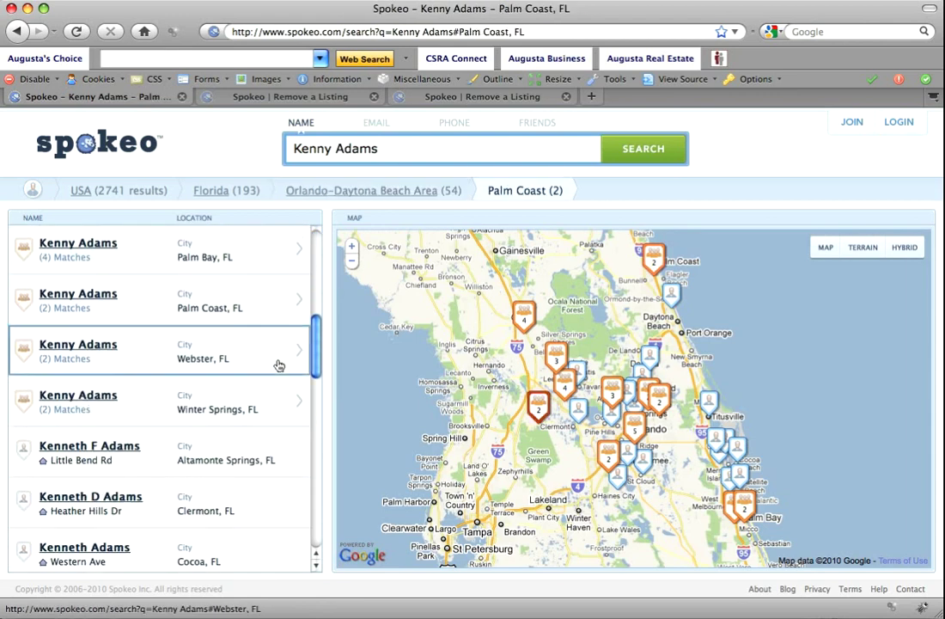